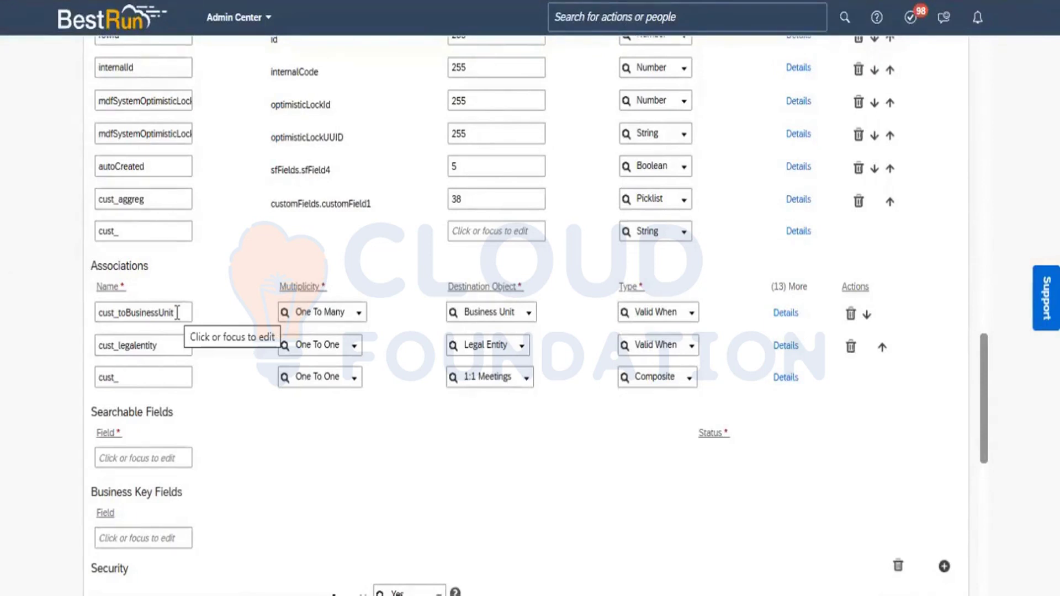
Inspect the names of the Division object's business unit and legal entity associations.
left_click(149, 317)
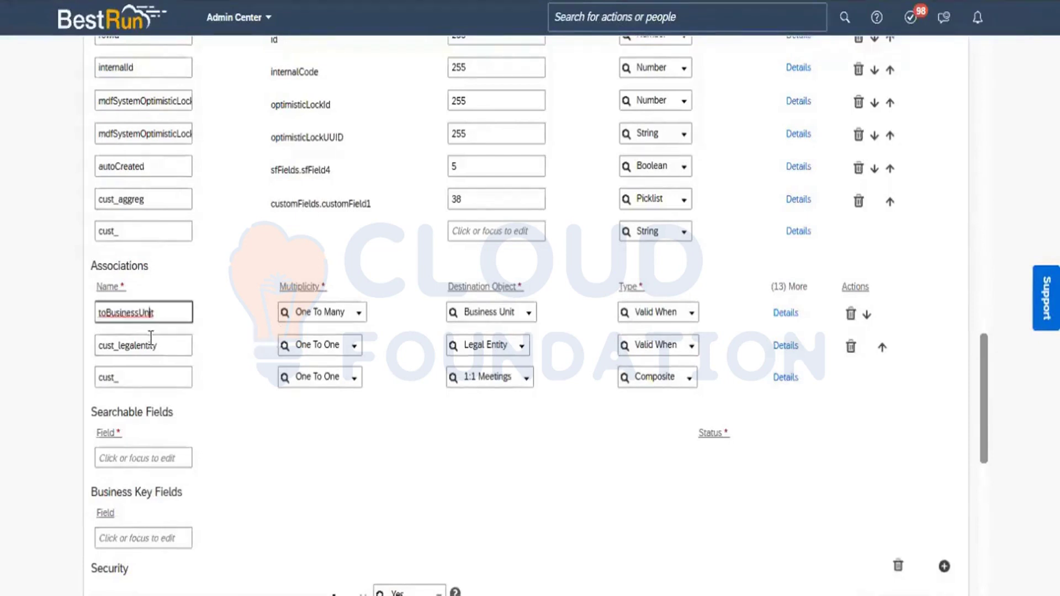
left_click(152, 338)
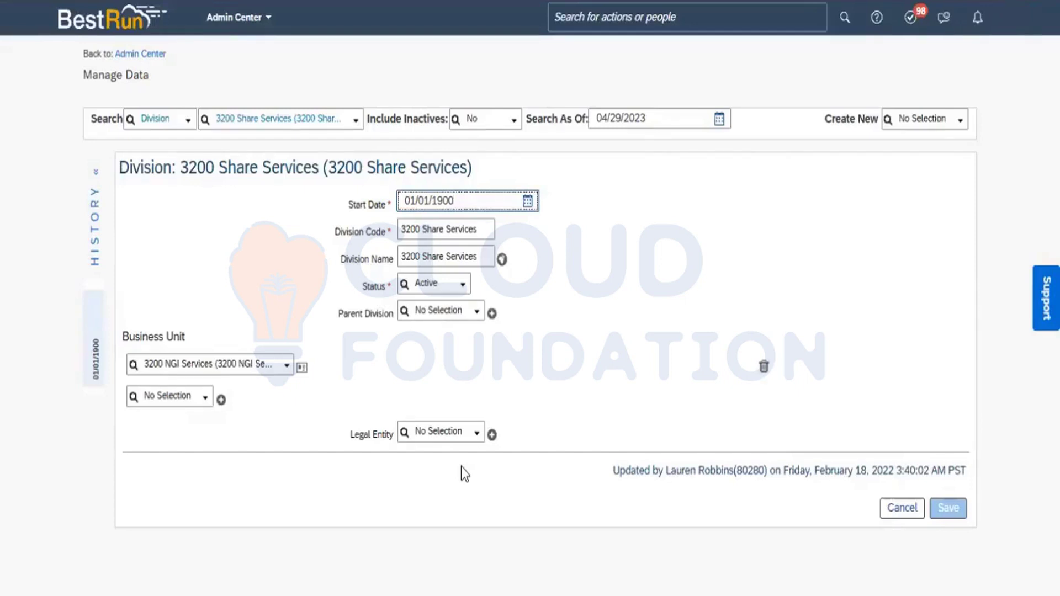
Set the legal entity of the 3200 Share Services division to Power Mech Infra Pvt Ltd.
left_click(431, 423)
left_click(433, 432)
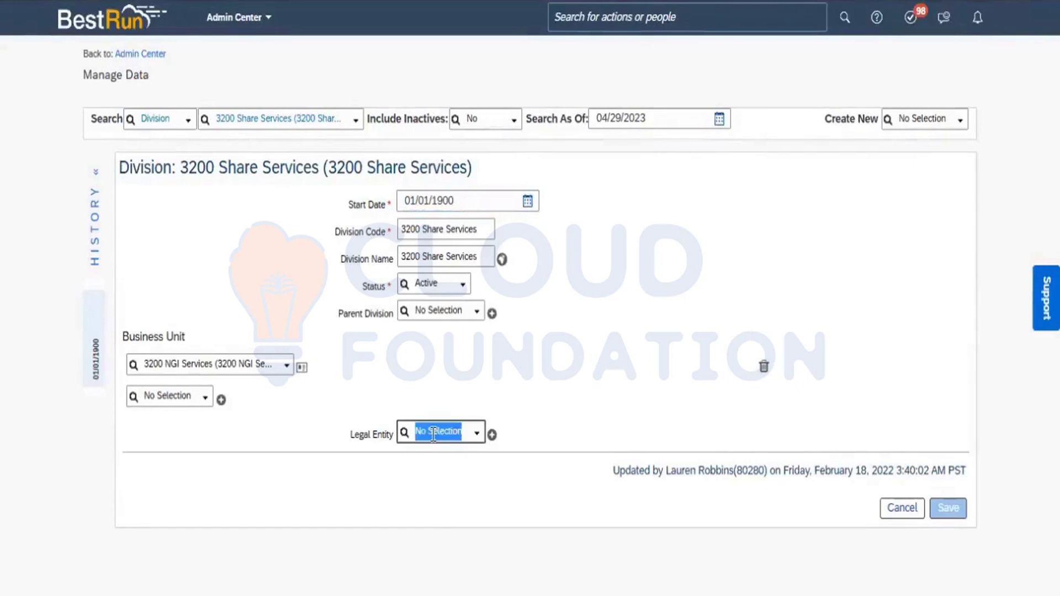
type("POWER")
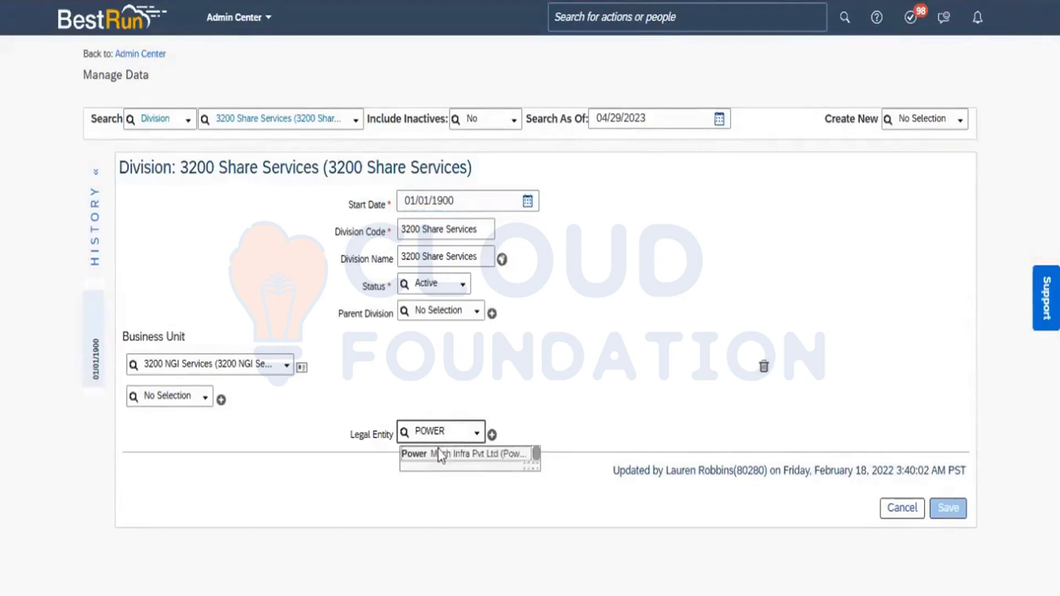
left_click(448, 457)
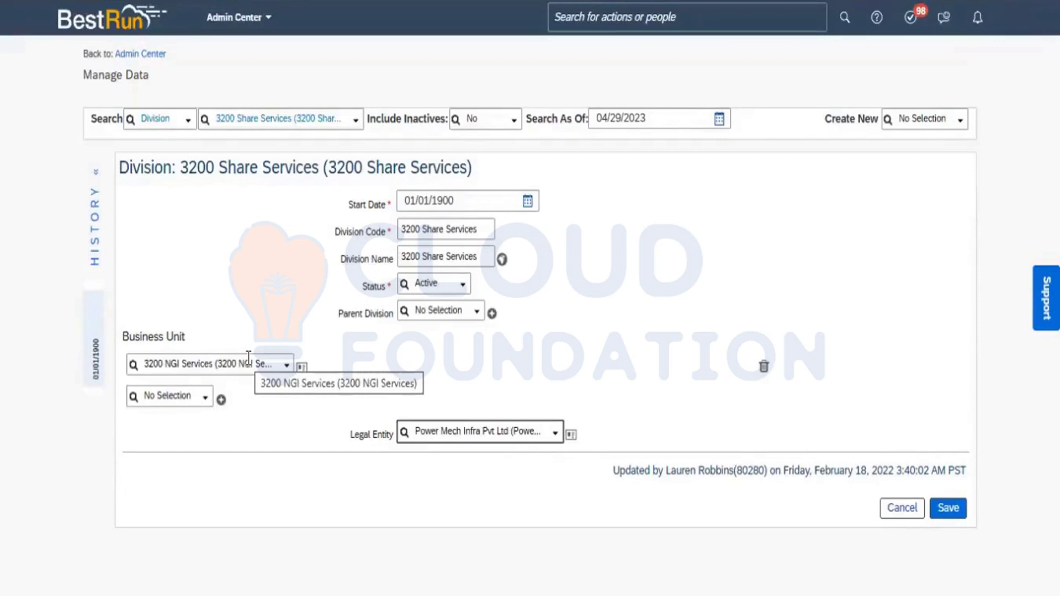
Fill the division's empty second business unit entry with a match for "onm".
left_click(183, 392)
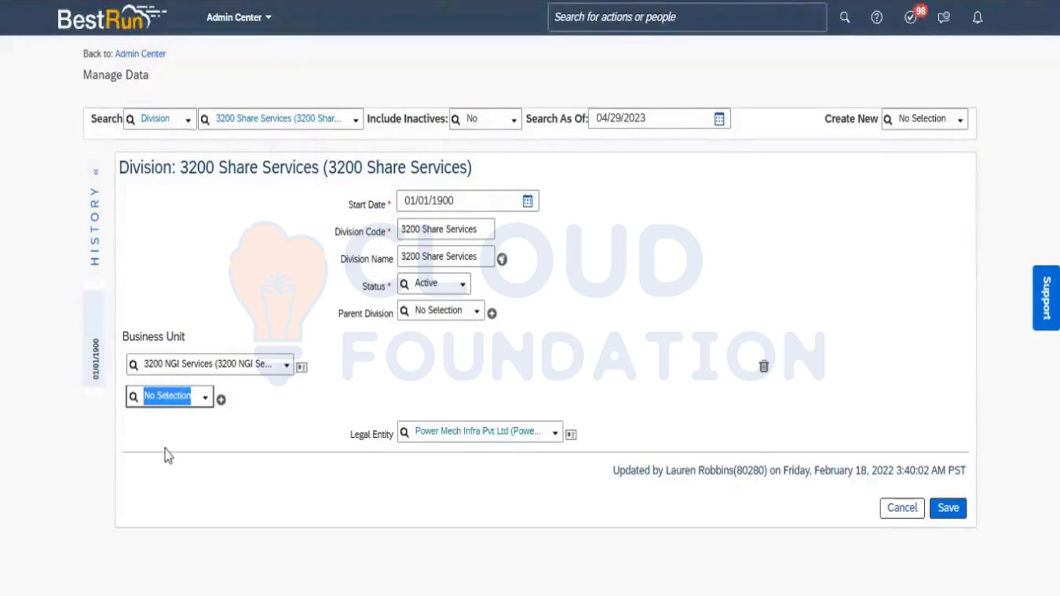
type("onm")
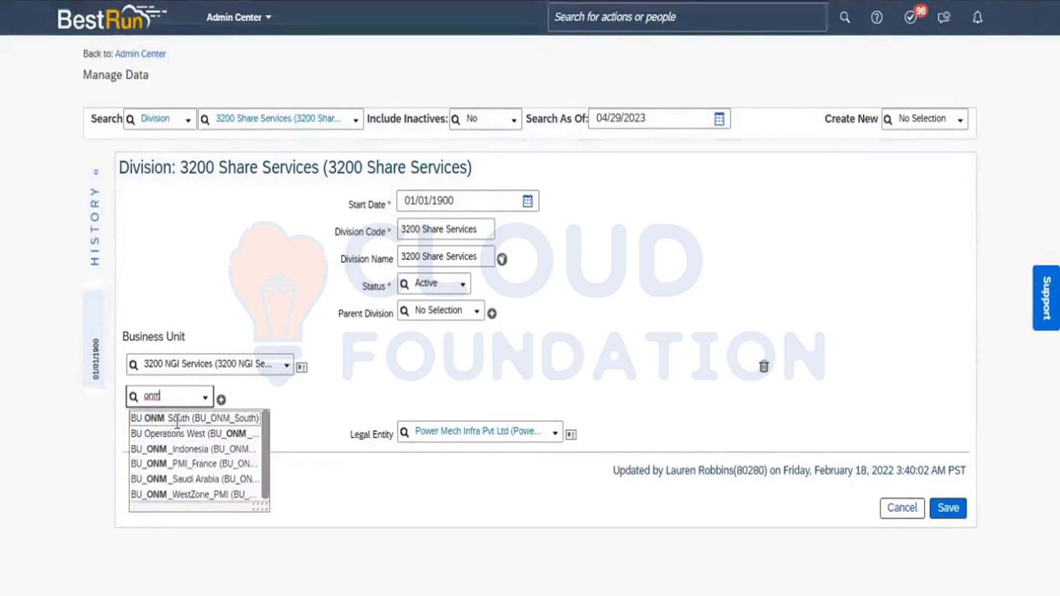
key("Return")
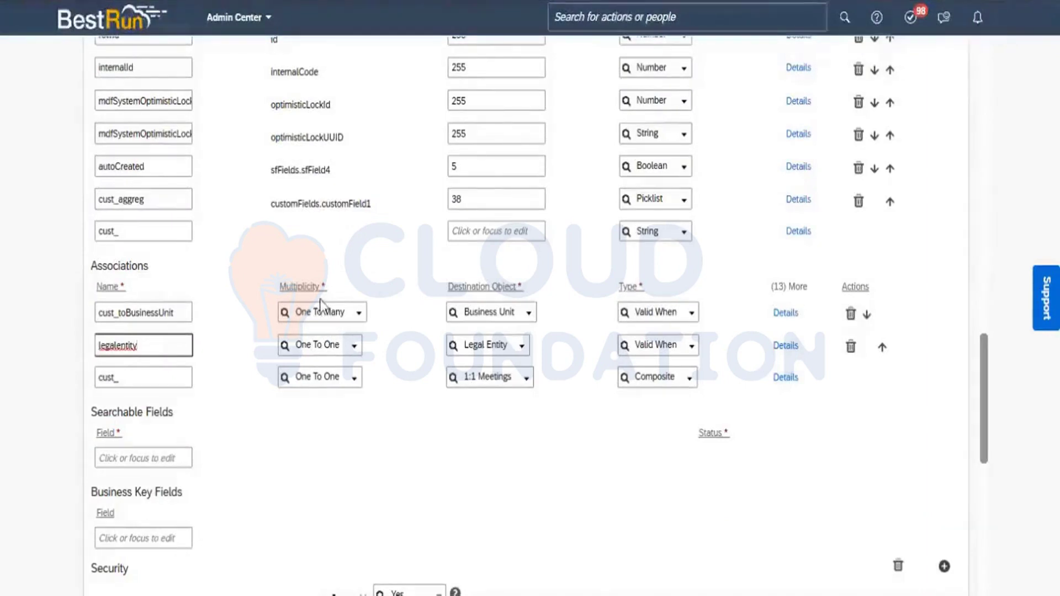
Examine the multiplicity and type options available for the cust_toBusinessUnit association in the Division object definition.
left_click(319, 282)
double_click(301, 287)
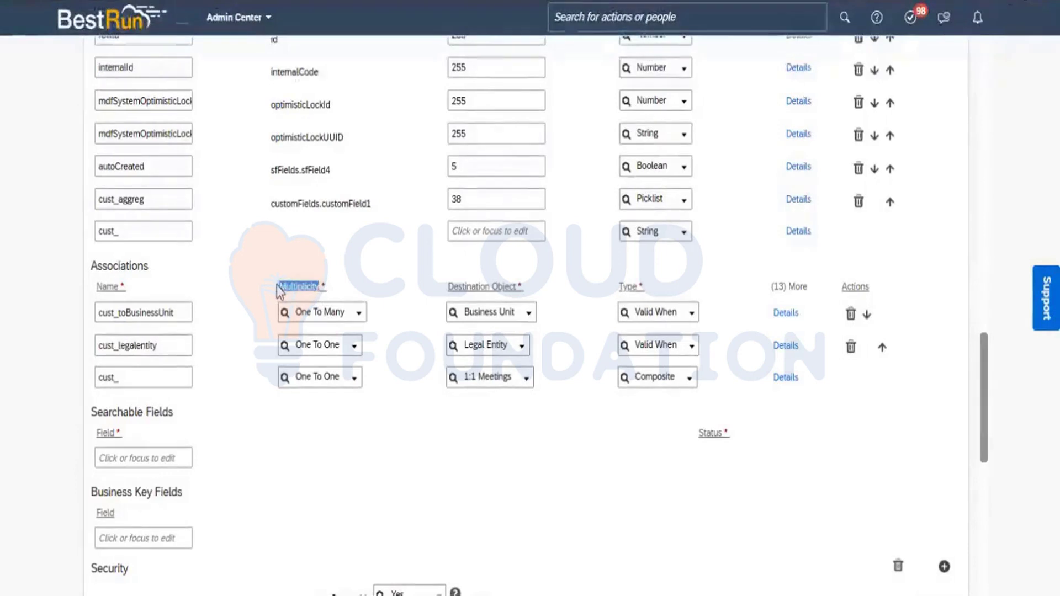
left_click(380, 297)
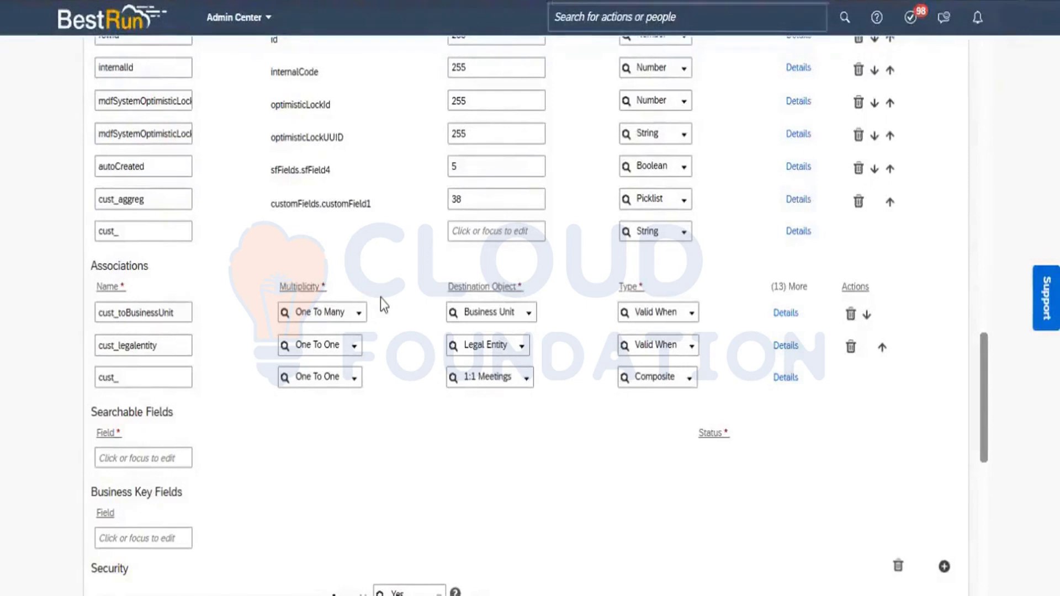
left_click(359, 314)
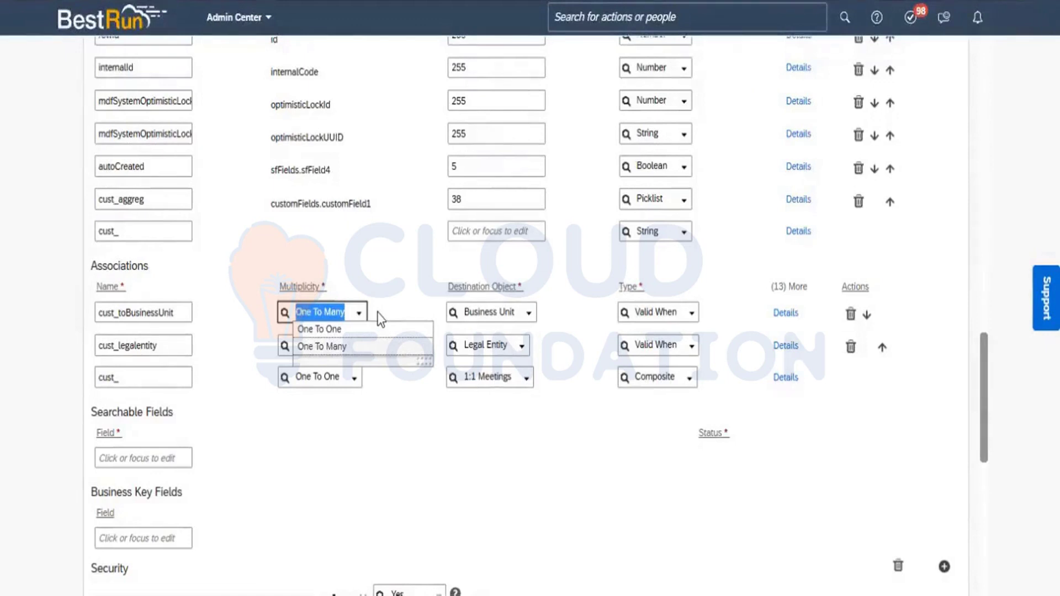
left_click(377, 312)
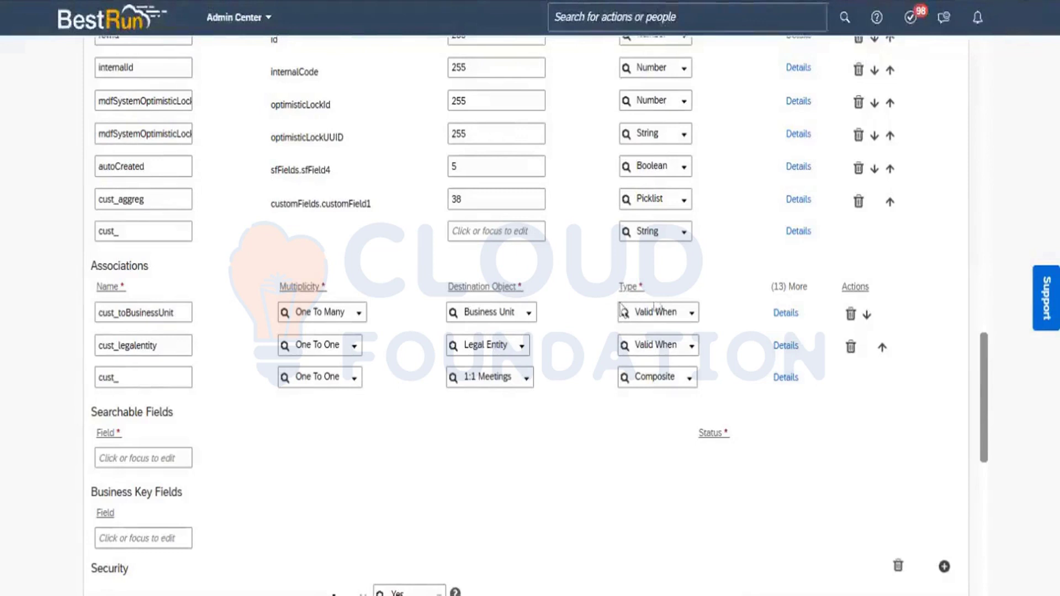
left_click(692, 317)
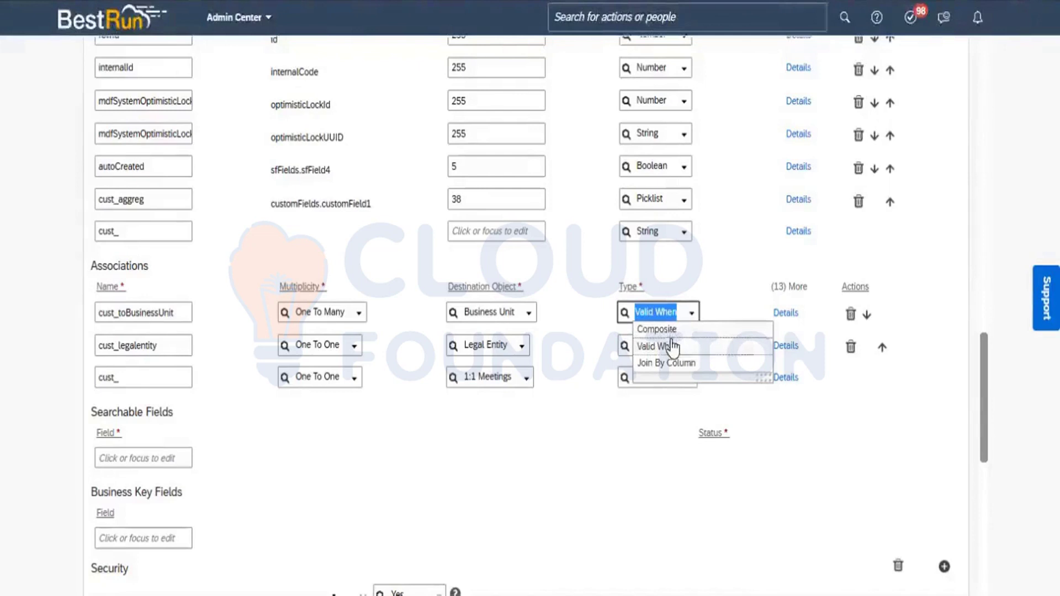
left_click(575, 317)
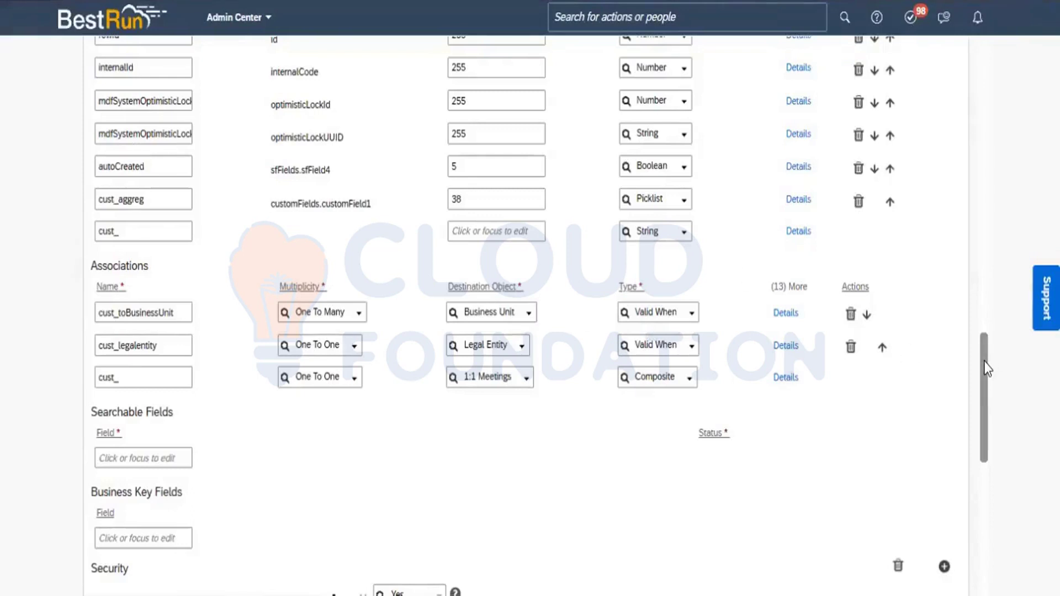
Look through the Division object's field list, then switch to Excel and inspect Business Unit above Division in the company structure overview.
scroll(992, 298, "up", 20)
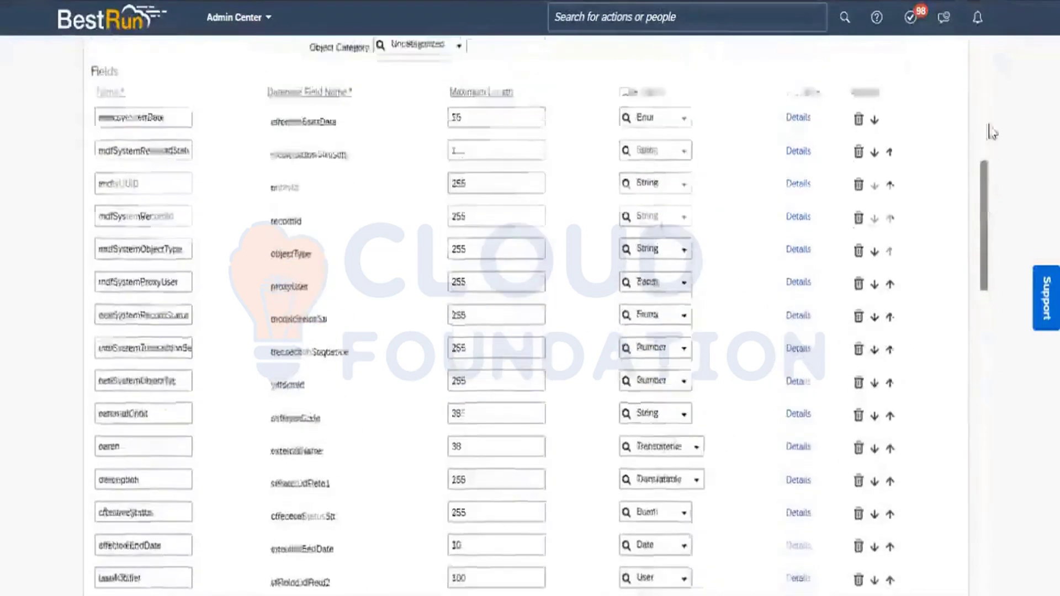
scroll(989, 181, "down", 10)
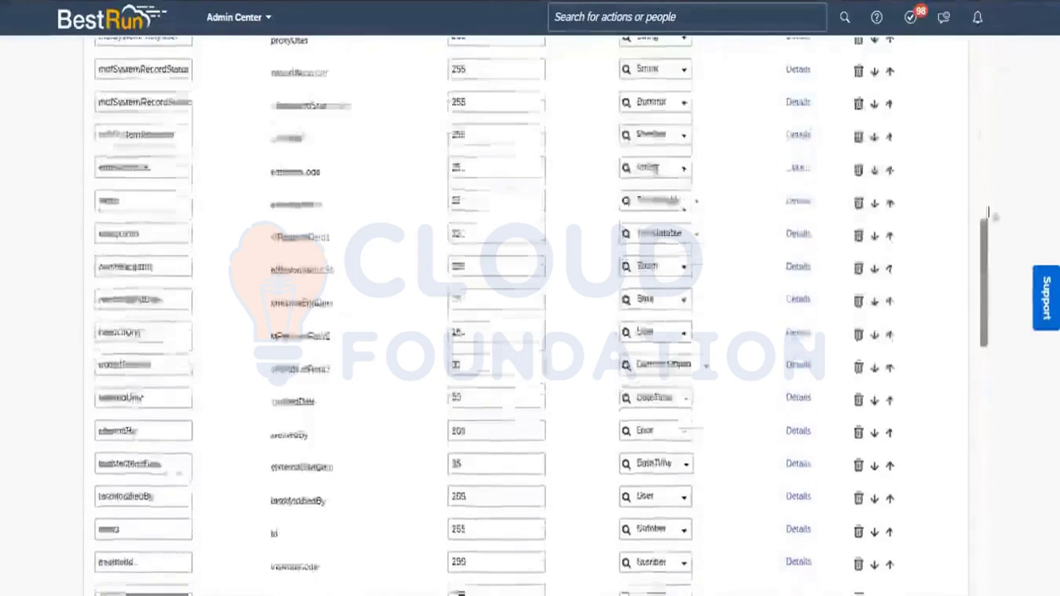
scroll(989, 188, "up", 10)
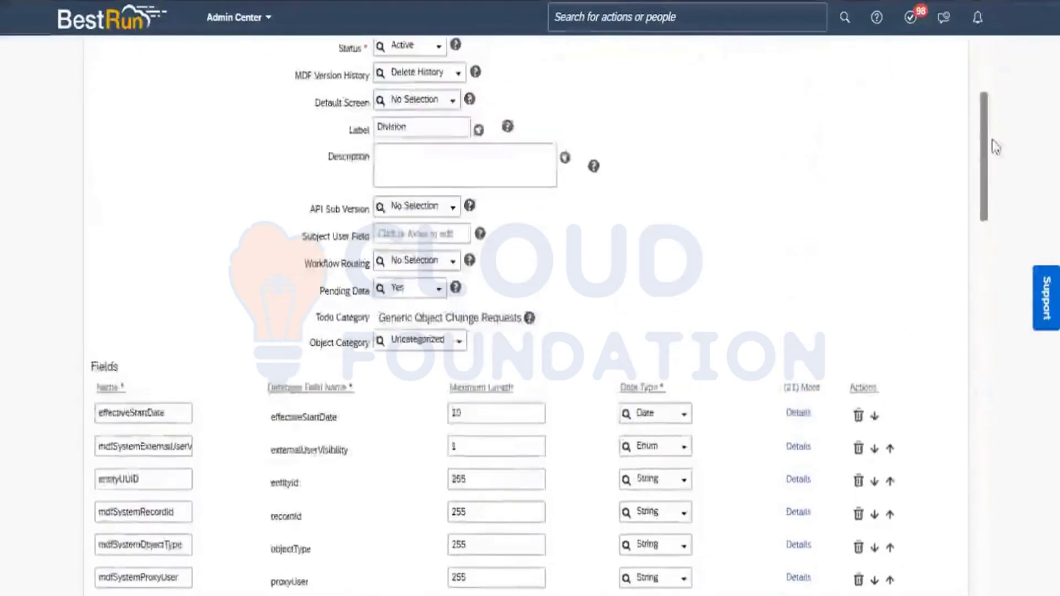
scroll(989, 183, "down", 5)
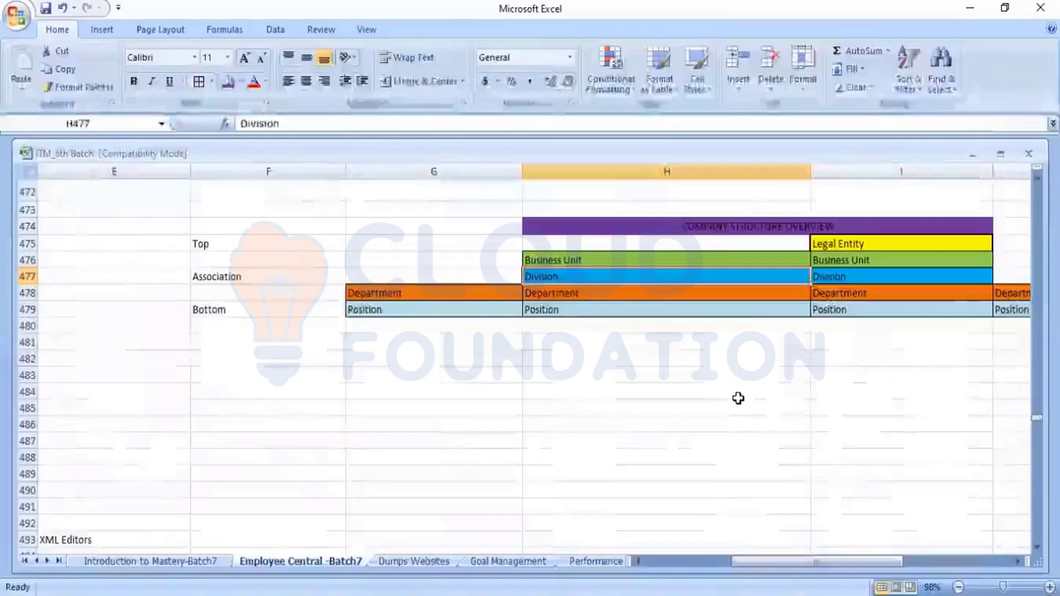
left_click(599, 261)
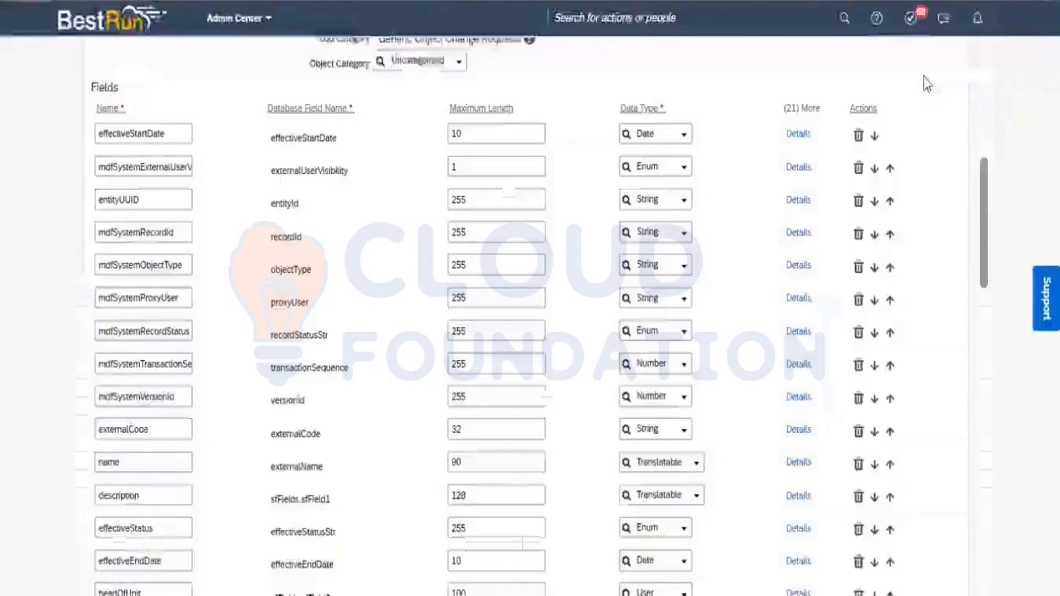
Switch back to the Division object definition and review it from its general settings down to the Associations section.
left_click_drag(986, 186, 990, 73)
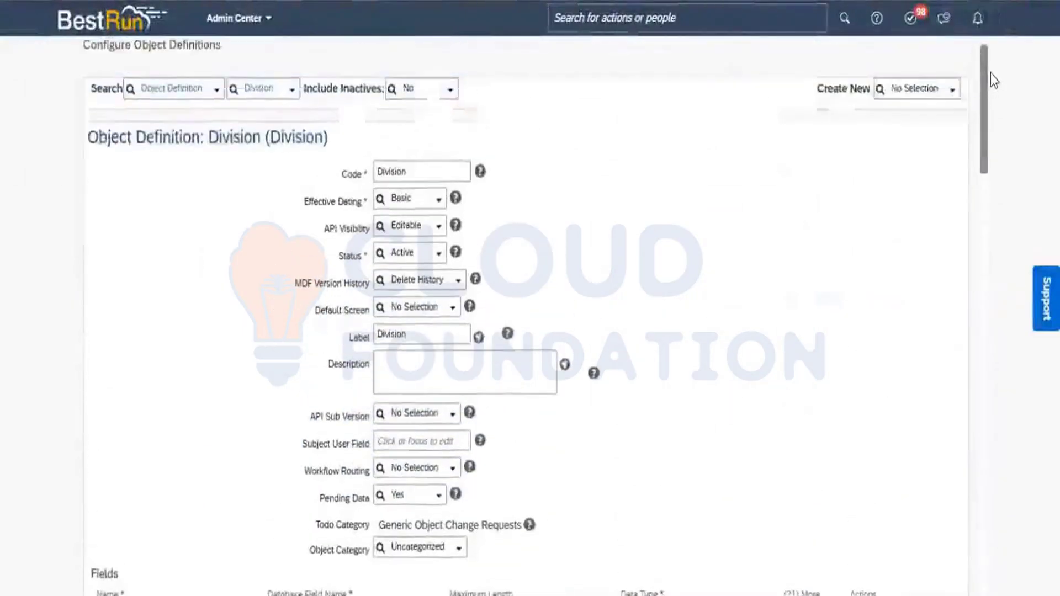
left_click_drag(991, 73, 991, 71)
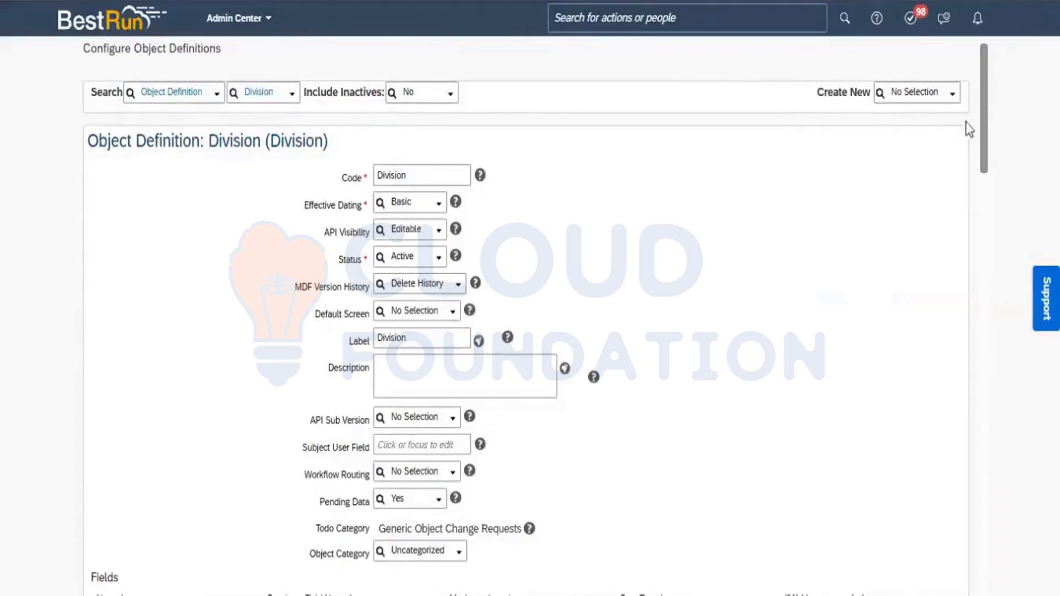
left_click_drag(984, 143, 1007, 435)
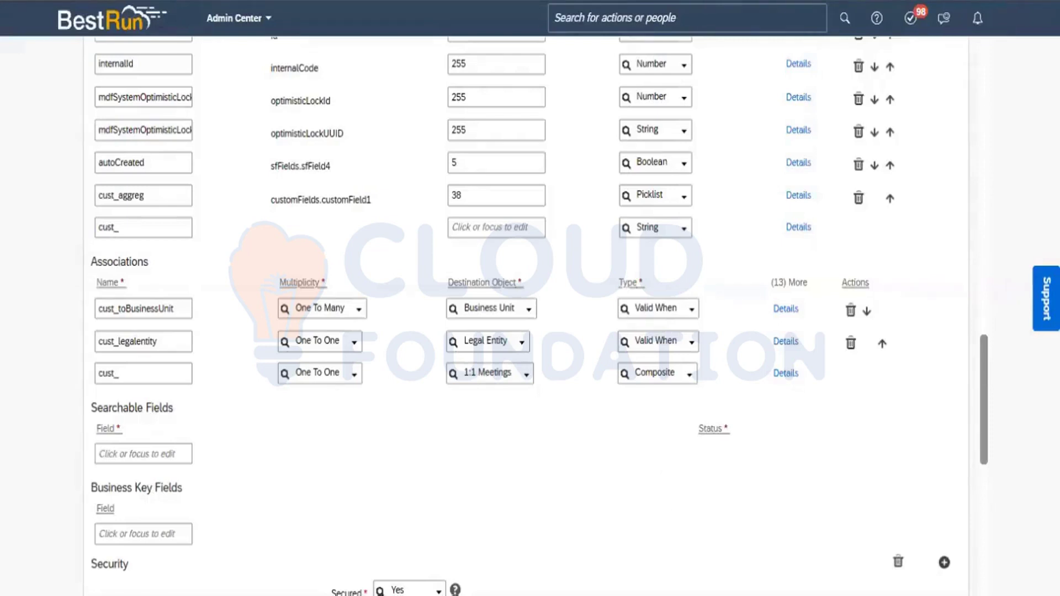
Switch to the Excel notes and read through the workflow and approver type sections below the company structure overview.
key("alt+Tab")
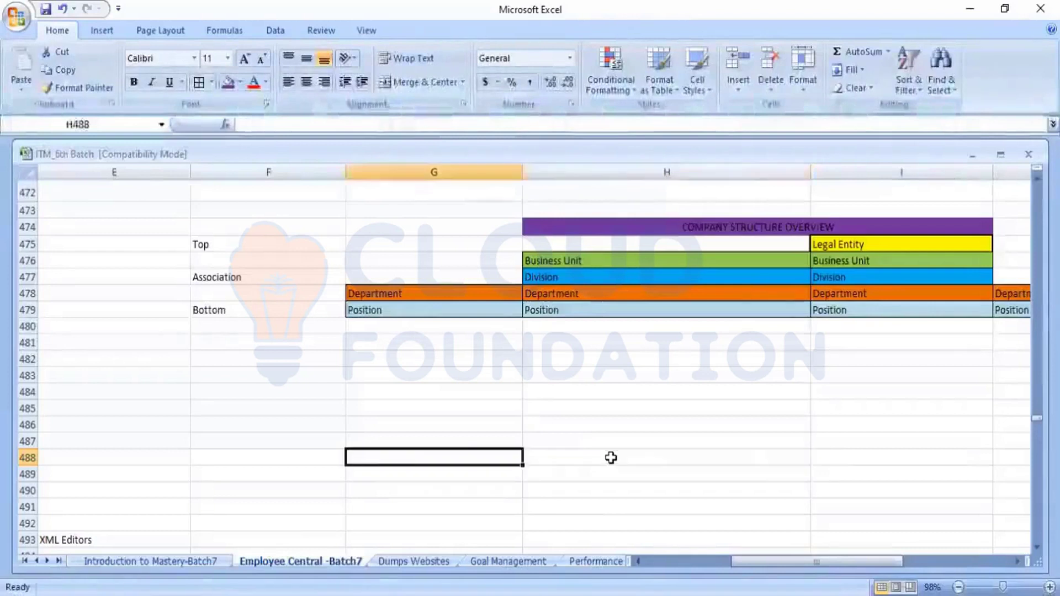
key("Home")
key("Down")
key("Down")
key("Down")
key("Down")
key("Down")
key("Down")
key("Down")
key("Down")
key("Down")
key("Down")
key("Down")
key("Down")
key("Down")
key("Down")
key("Down")
key("Down")
key("Down")
key("Down")
key("Down")
key("Down")
key("Down")
key("Down")
key("Down")
key("Down")
key("Down")
key("Down")
key("Down")
key("Down")
key("Down")
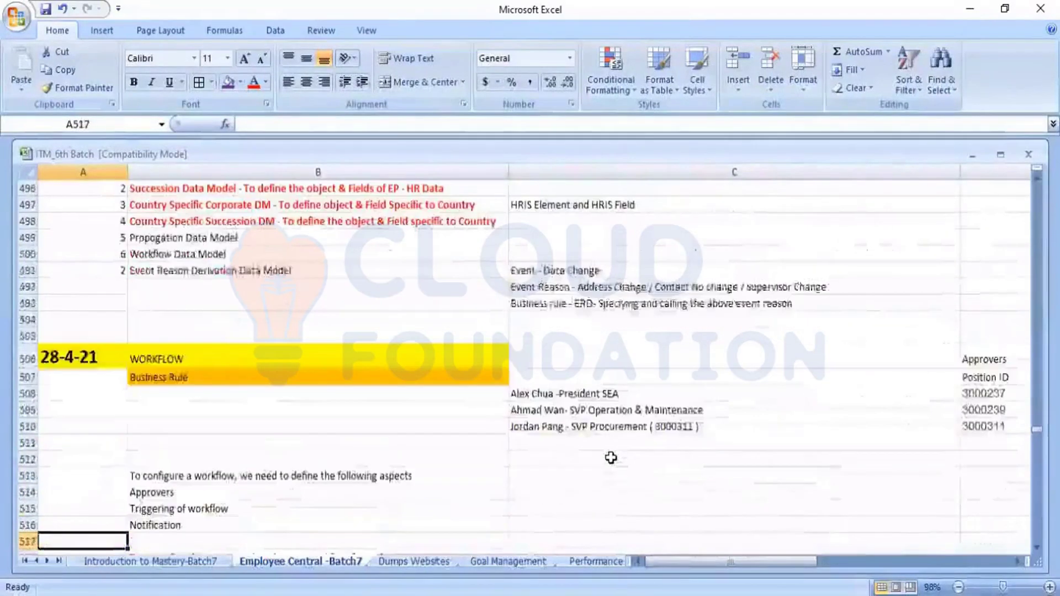
key("Down")
key("Down")
key("Down")
key("Down")
key("Down")
key("Down")
key("Down")
key("Down")
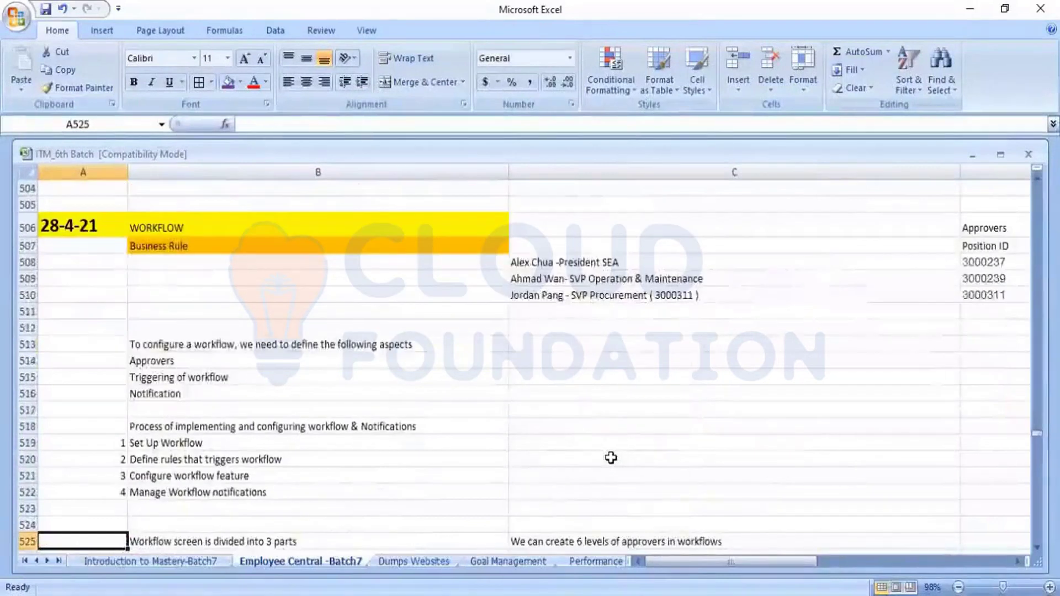
key("Down")
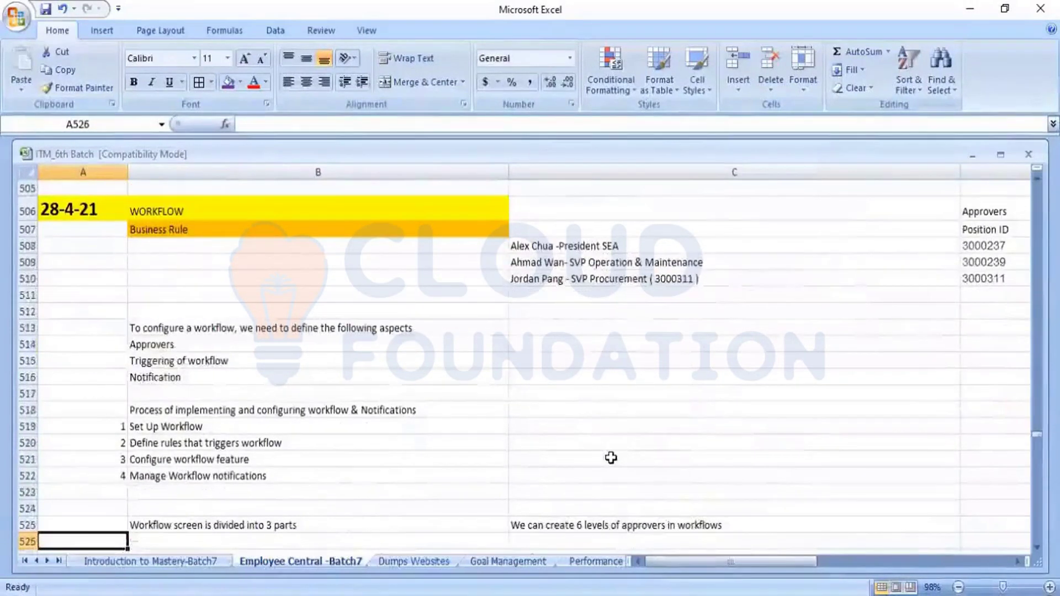
key("Down")
key("Down")
key("Down")
key("Down")
key("Down")
key("Down")
key("Down")
key("Down")
key("Down")
key("Down")
key("Down")
key("Down")
key("Down")
key("Down")
key("Down")
key("Down")
key("Down")
key("Down")
key("Down")
key("Down")
key("Down")
key("Down")
key("Down")
key("Down")
key("Down")
key("Down")
key("Down")
key("Down")
key("Down")
key("Down")
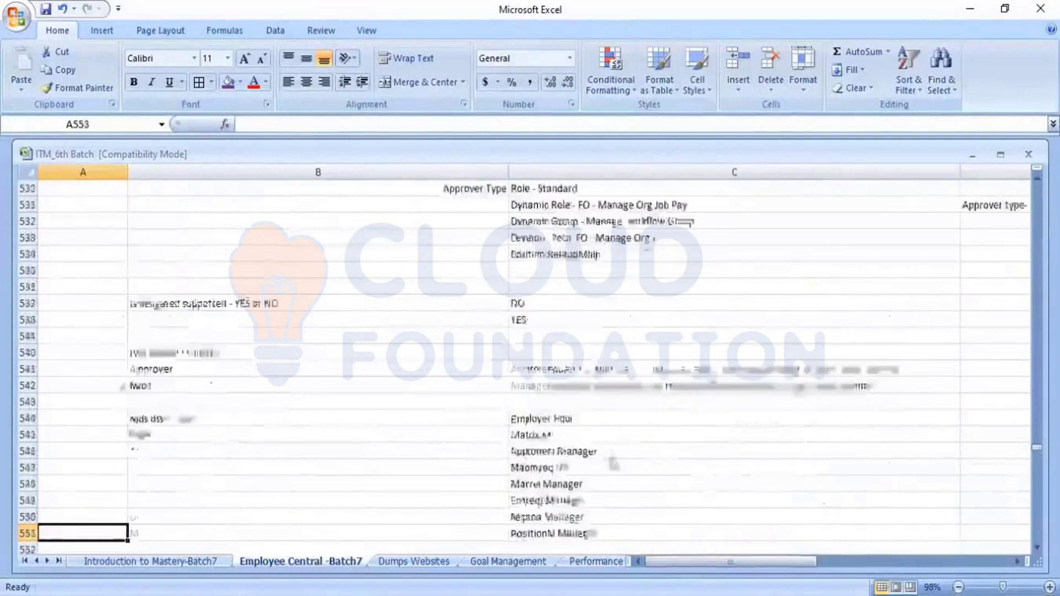
Go back up the Employee Central notes to the association section dated 27-4-21.
key("Up")
key("Up")
key("Up")
key("Up")
key("Up")
key("Up")
key("Up")
key("Up")
key("Up")
key("Up")
key("Up")
key("Up")
key("Up")
key("Up")
key("Up")
key("Up")
key("Up")
key("Up")
key("Up")
key("Up")
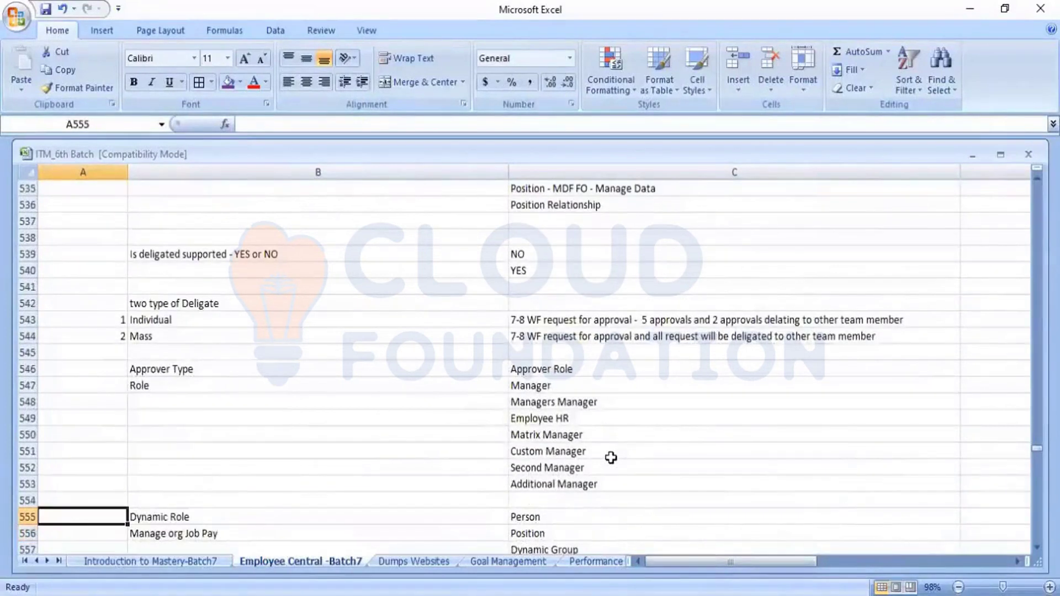
key("Up")
key("Up")
key("Up")
key("Up")
key("Up")
key("Up")
key("Up")
key("Up")
key("Up")
key("Up")
key("Up")
key("Up")
key("Up")
key("Up")
key("Up")
key("Up")
key("Up")
key("Up")
key("Up")
key("Up")
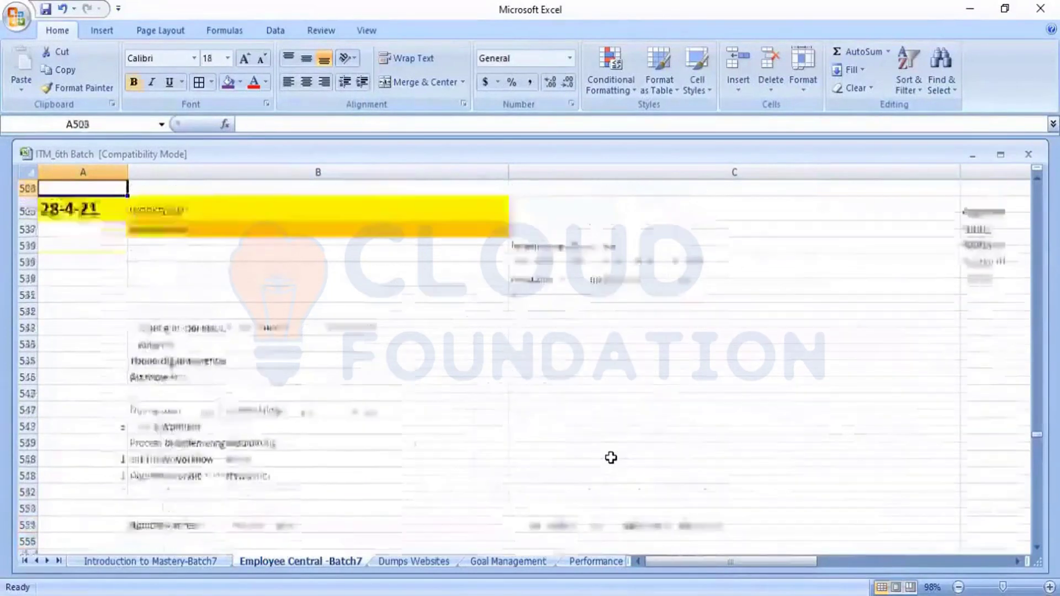
key("Up")
key("Up")
key("Up")
key("Up")
key("Up")
key("Up")
key("Up")
key("Up")
key("Up")
key("Up")
key("Up")
key("Up")
key("Up")
key("Up")
key("Up")
key("Up")
key("Up")
key("Up")
key("Up")
key("Up")
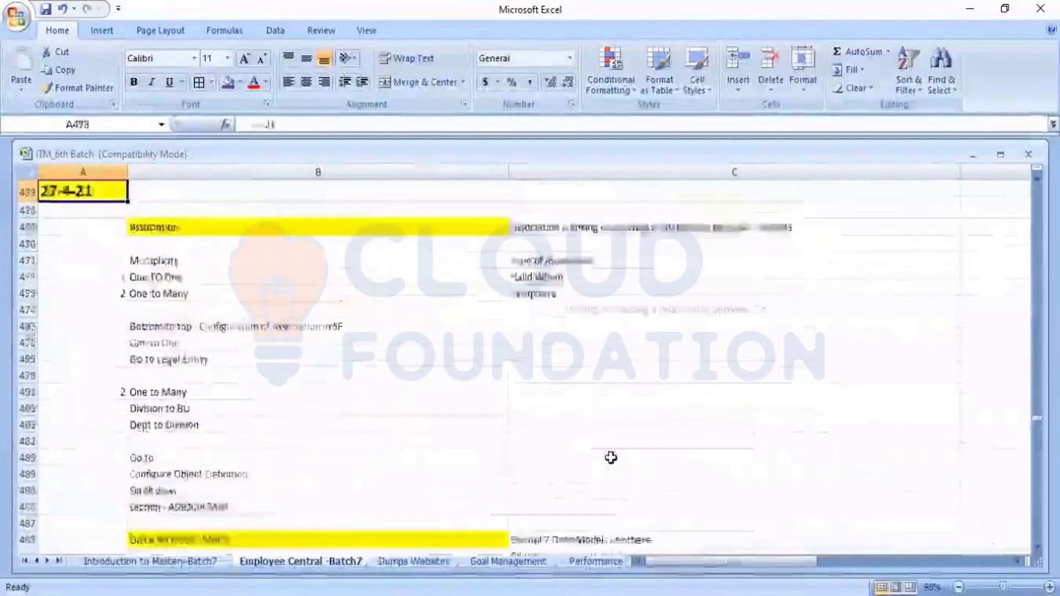
Go back up the Employee Central notes past the picklist section to the MDF object creation notes dated 24-4-21.
key("Up")
key("Up")
key("Up")
key("Up")
key("Up")
key("Up")
key("Up")
key("Up")
key("Up")
key("Up")
key("Up")
key("Up")
key("Up")
key("Up")
key("Up")
key("Up")
key("Up")
key("Up")
key("Up")
key("Up")
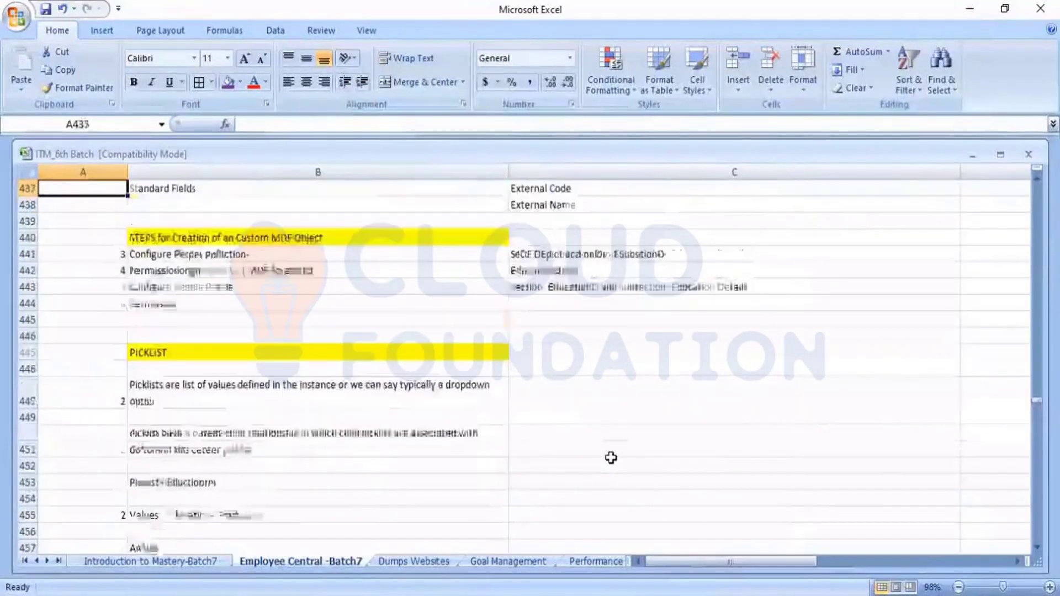
key("Up")
key("Up")
key("Up")
key("Up")
key("Up")
key("Up")
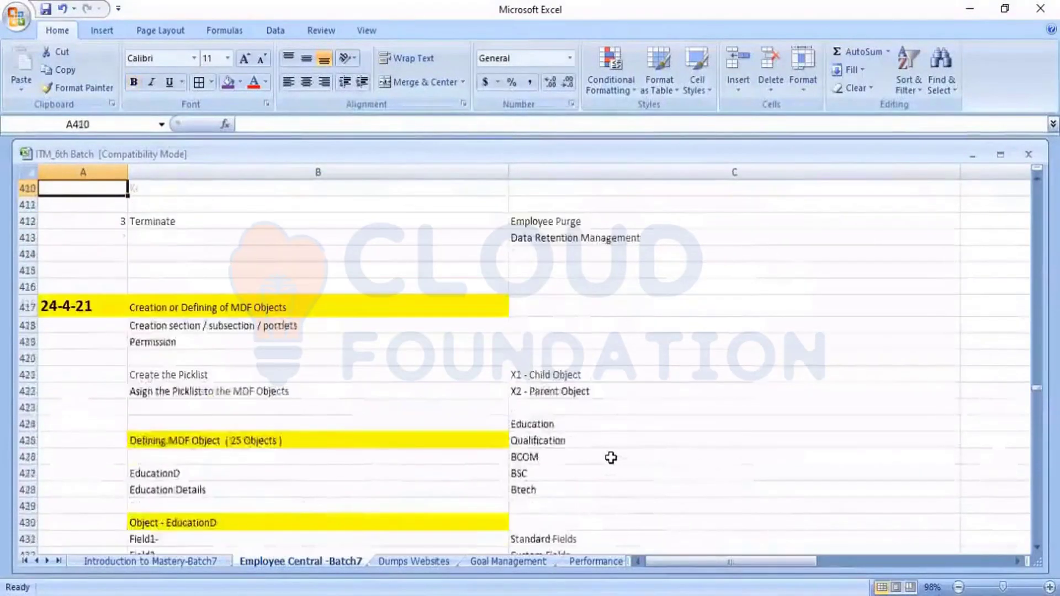
Look through the notes above the 24-4-21 section, covering Manage Mass Change, Insert New Record and Edit from History.
key("Up")
key("Up")
key("Up")
key("Up")
key("Up")
key("Up")
key("Up")
key("Up")
key("Up")
key("Up")
key("Up")
key("Up")
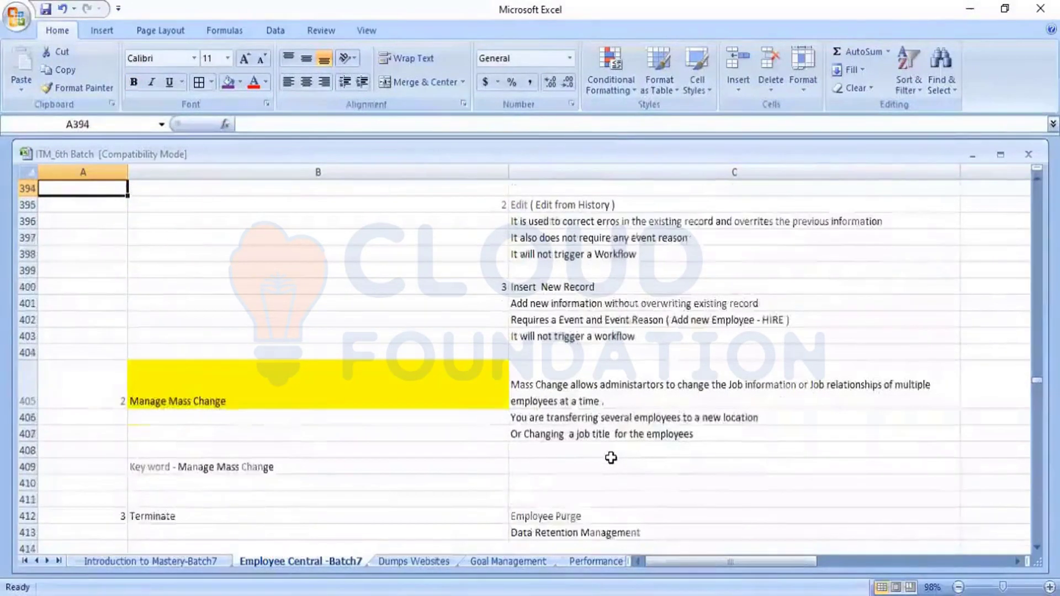
Continue up the notes past Importing Data to the Sequence Number section and the Configure Object Definition entry above it.
key("Up")
key("Up")
key("Up")
key("Up")
key("Up")
key("Up")
key("Up")
key("Up")
key("Up")
key("Up")
key("Up")
key("Up")
key("Up")
key("Up")
key("Up")
key("Up")
key("Up")
key("Up")
key("Up")
key("Up")
key("Up")
key("Up")
key("Up")
key("Up")
key("Up")
key("Up")
key("Up")
key("Up")
key("Up")
key("Up")
key("Up")
key("Up")
key("Up")
key("Up")
key("Up")
key("Up")
key("Up")
key("Up")
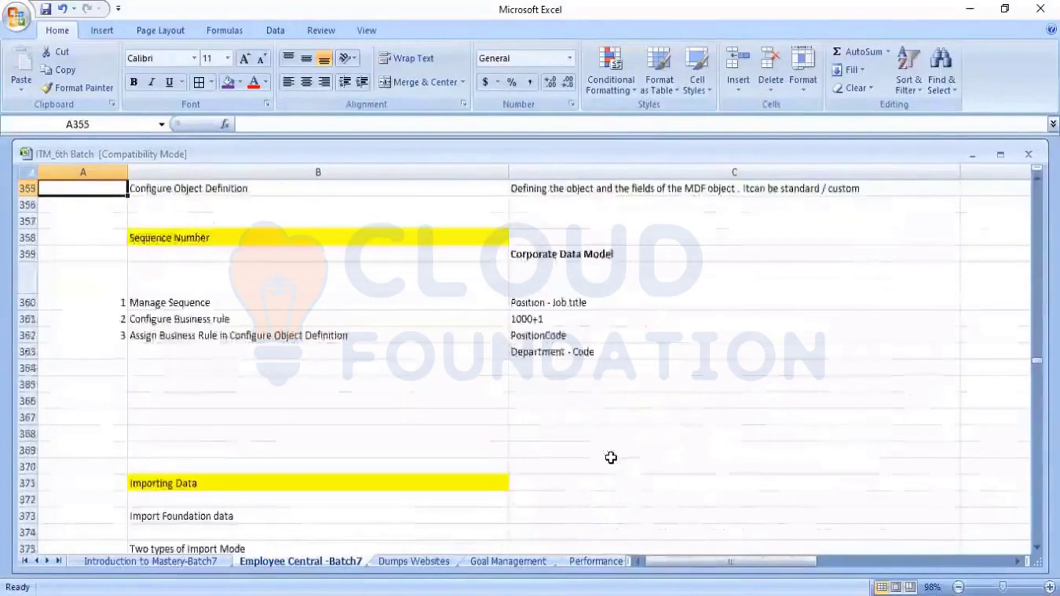